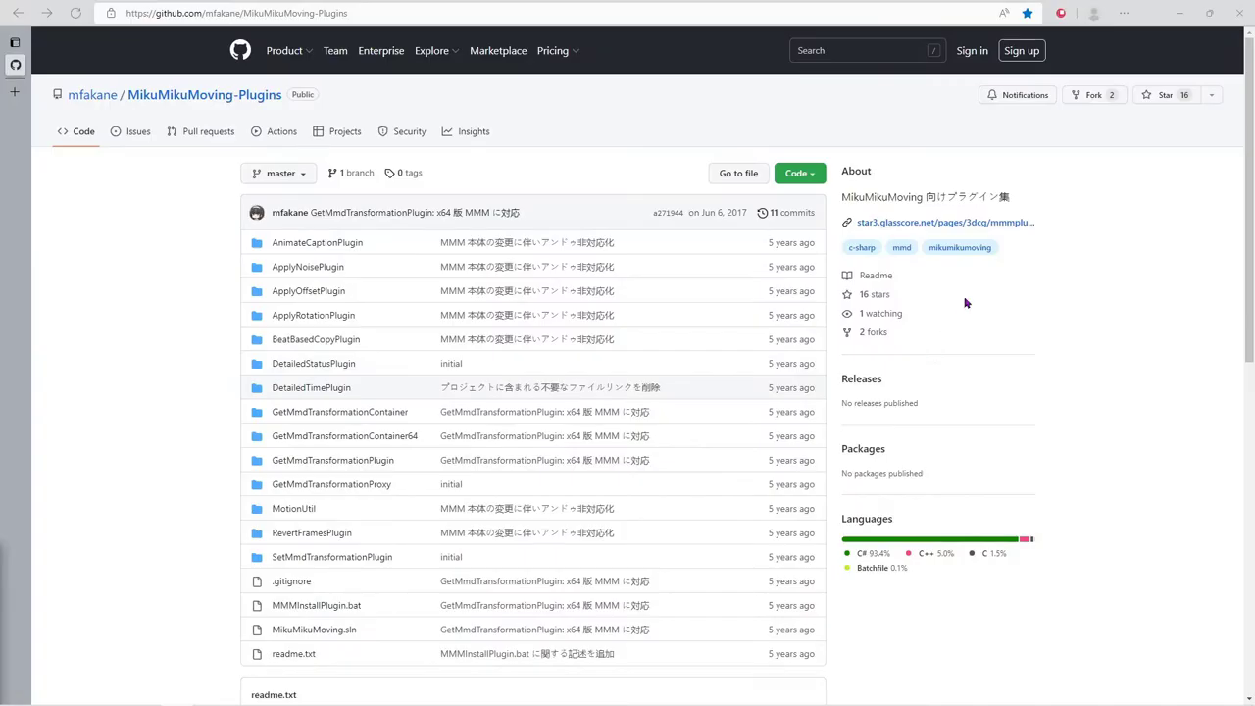
# - Download the MMM plugin pack zip from star3.glasscore.net, extract it, and open MikuMikuMoving64_v1292
pyautogui.click(966, 224)
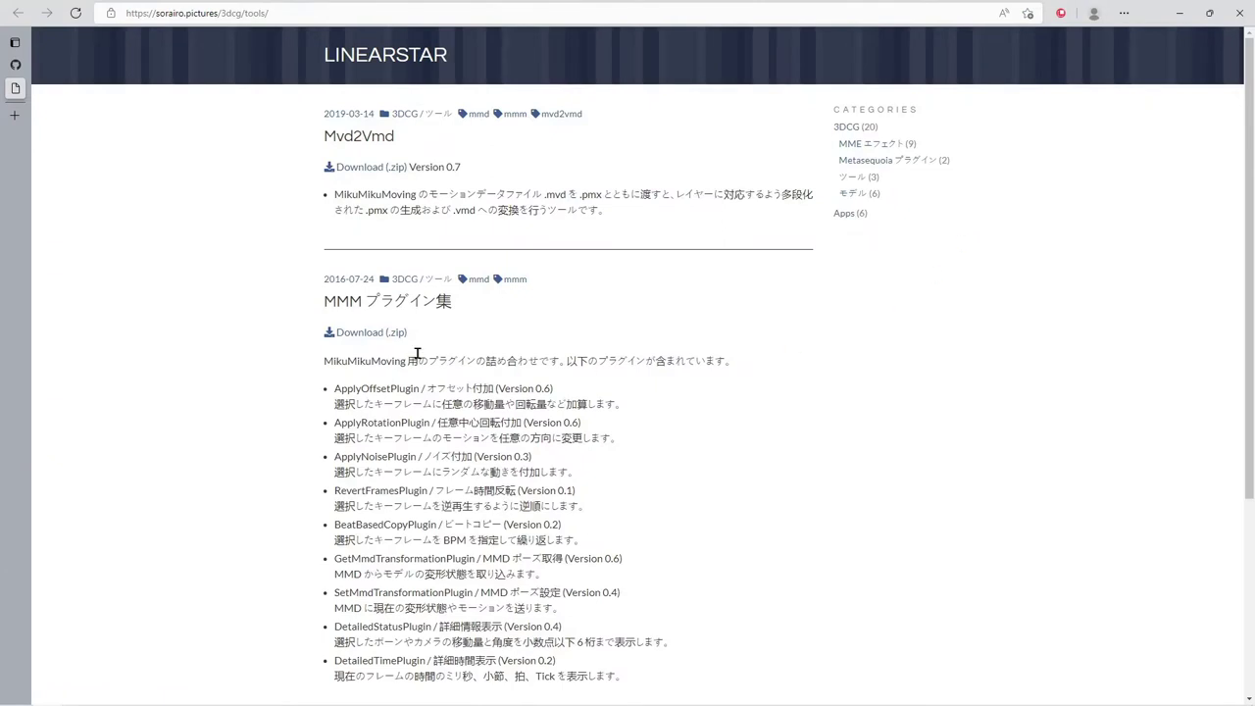
pyautogui.click(331, 342)
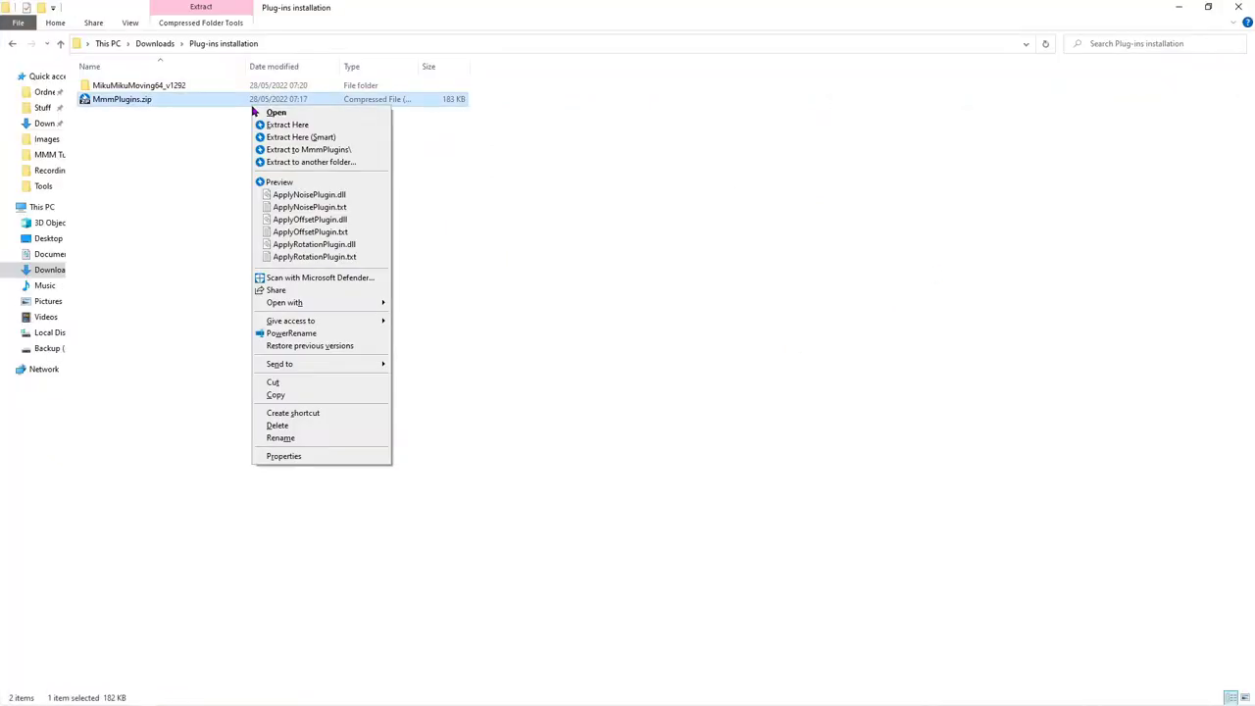
pyautogui.click(316, 126)
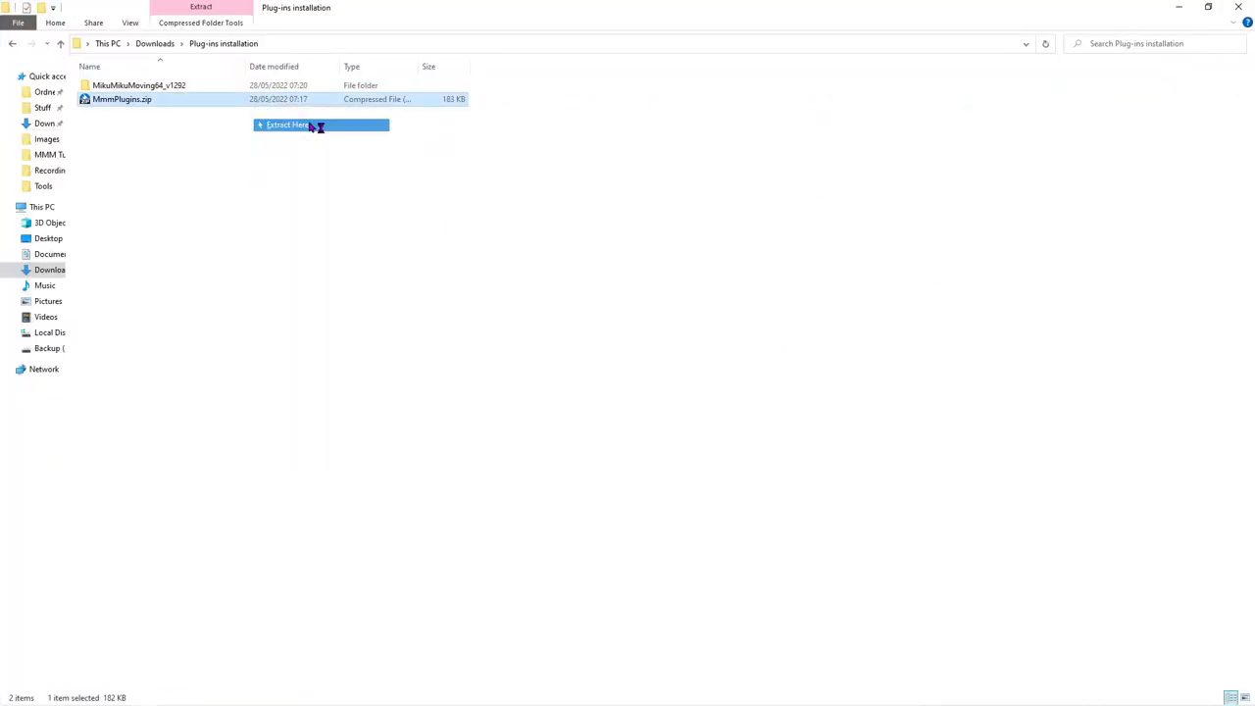
pyautogui.doubleClick(190, 89)
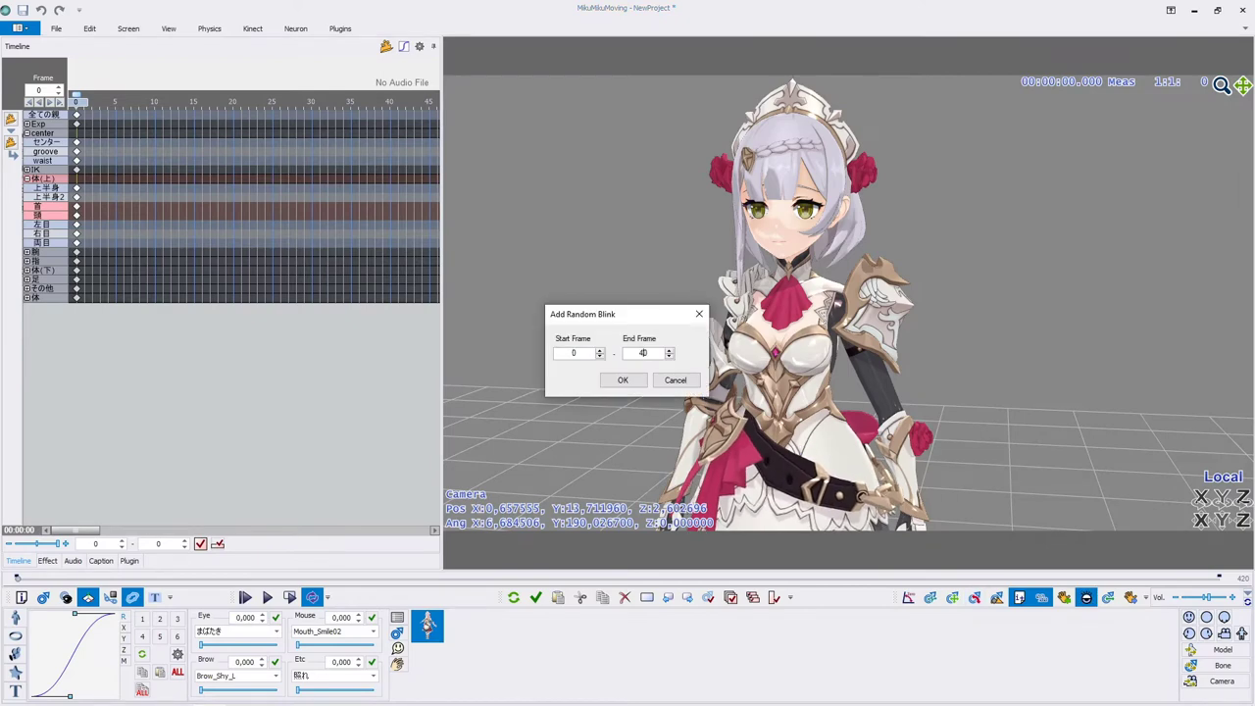
# - Add random blinks from frame 0 to 40 and dismiss the completion message
pyautogui.click(632, 384)
pyautogui.click(656, 407)
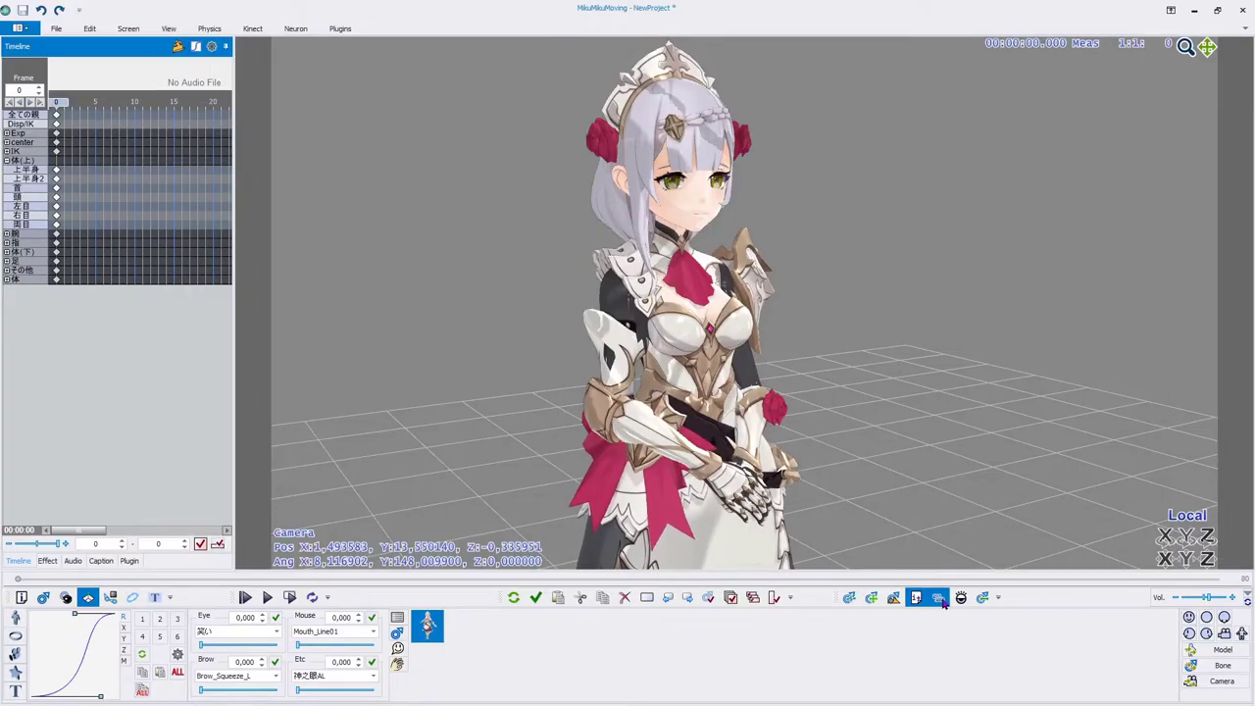
# - Play back the blinks, move the playhead to frame 86, and select the 上半身–頭 keyframes
pyautogui.click(245, 597)
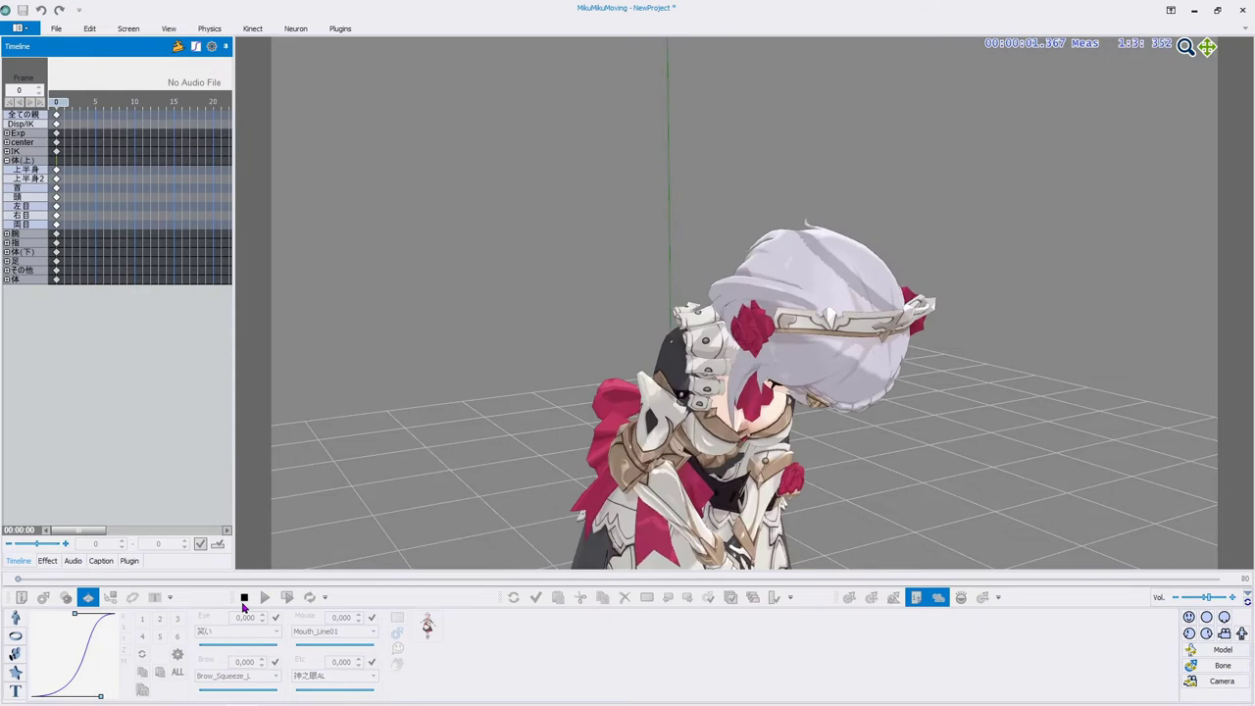
pyautogui.click(245, 598)
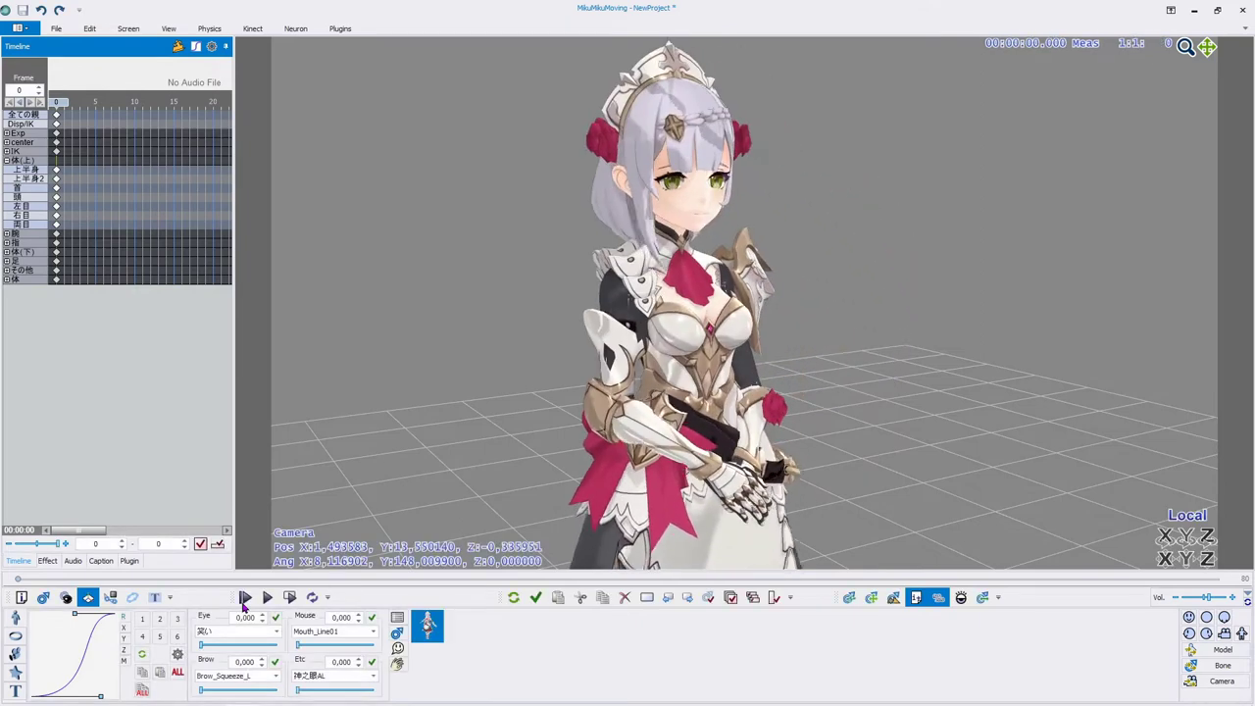
pyautogui.click(102, 113)
pyautogui.press('space')
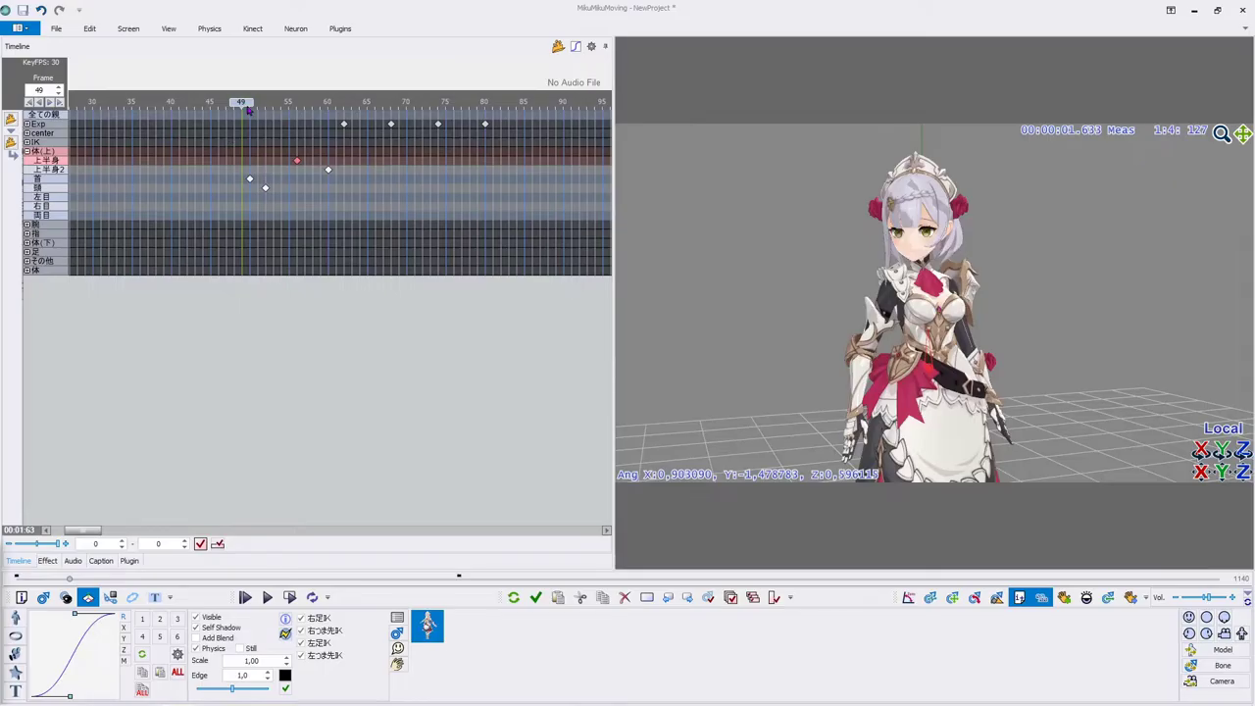
pyautogui.moveTo(246, 104); pyautogui.dragTo(210, 102)
pyautogui.moveTo(339, 193); pyautogui.dragTo(233, 156)
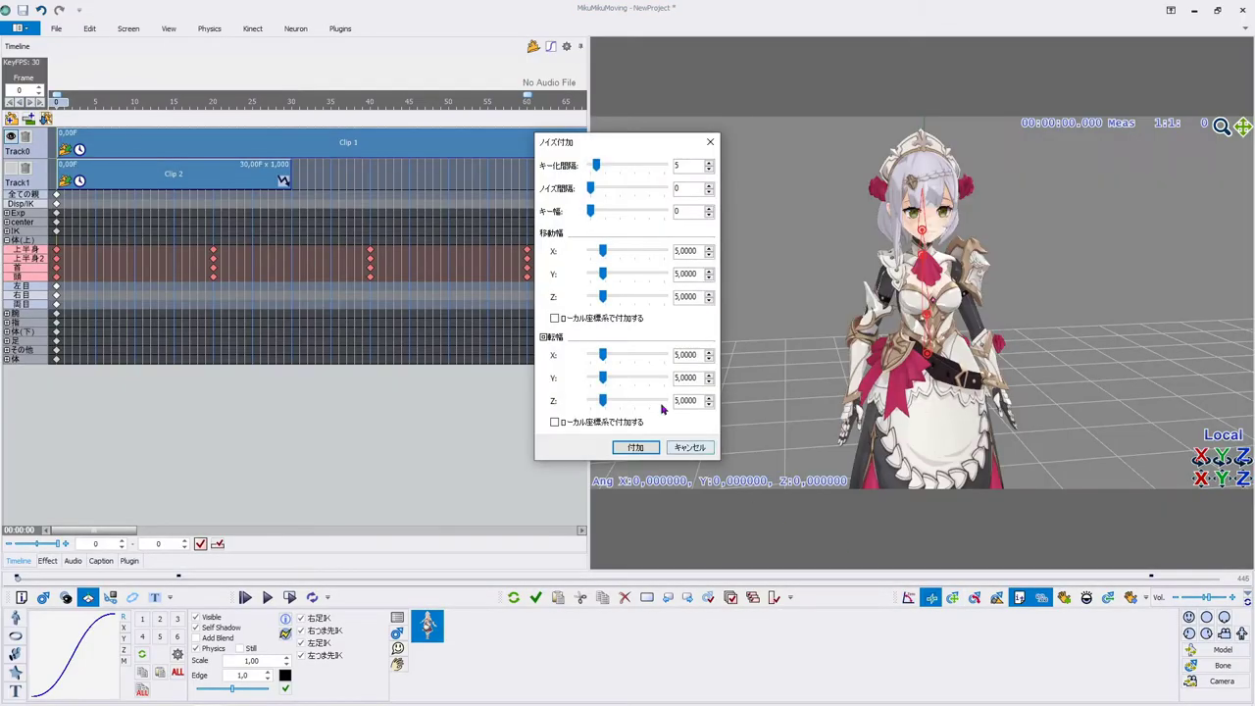
# - Add noise at key interval 5, preview it, then reapply with key interval 0 to the upper-body rows
pyautogui.click(637, 447)
pyautogui.moveTo(66, 245); pyautogui.dragTo(51, 285)
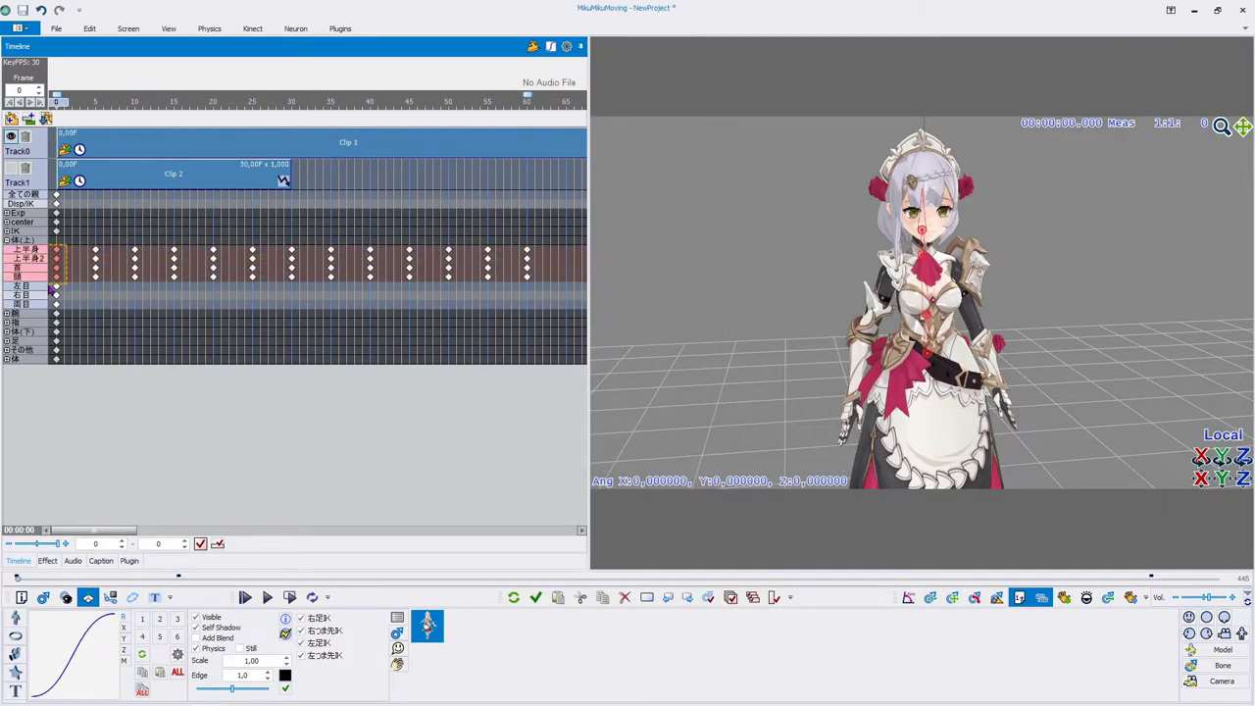
pyautogui.press('space')
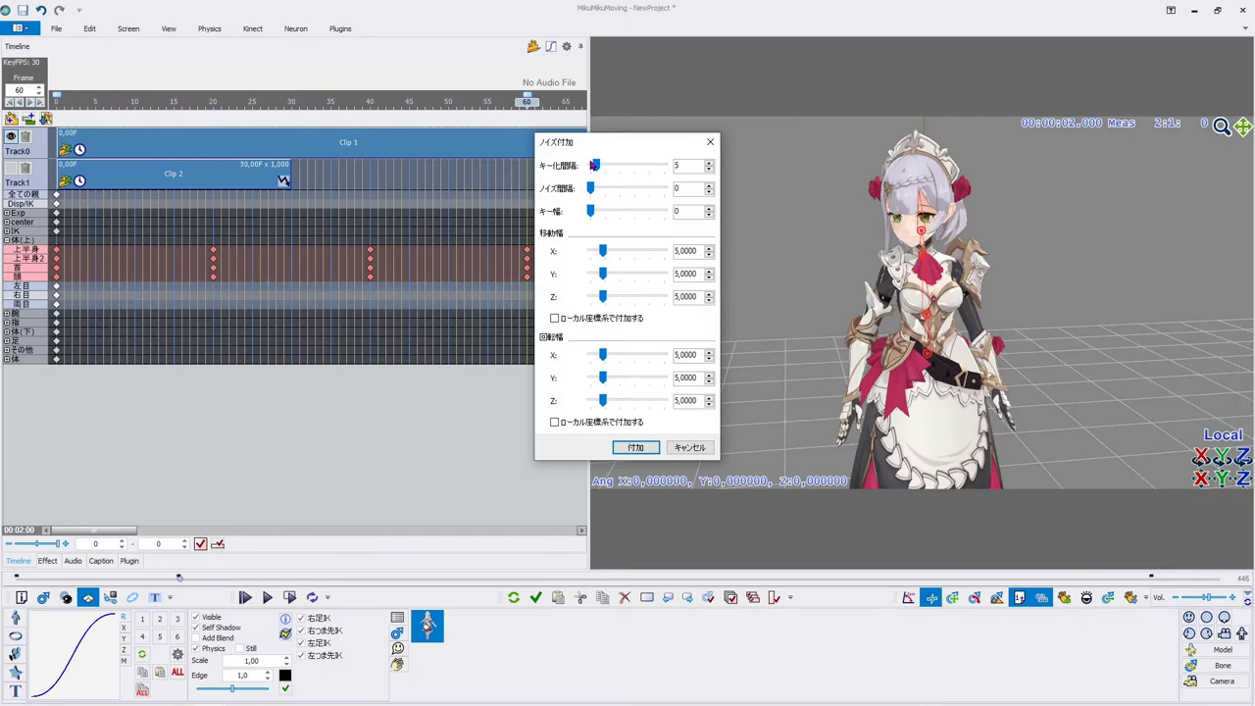
pyautogui.moveTo(594, 165); pyautogui.dragTo(589, 164)
pyautogui.click(637, 448)
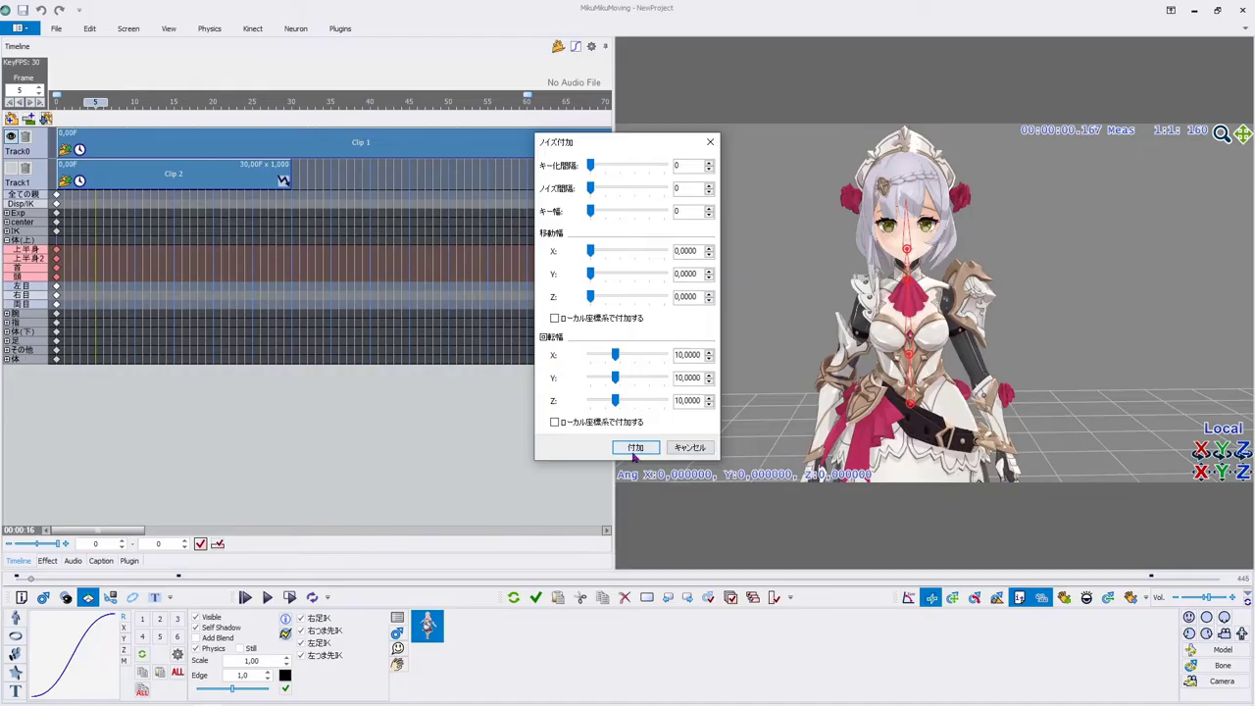
# - Apply the rotation-only noise, jump to frame 48, and play back the per-frame keys
pyautogui.click(638, 449)
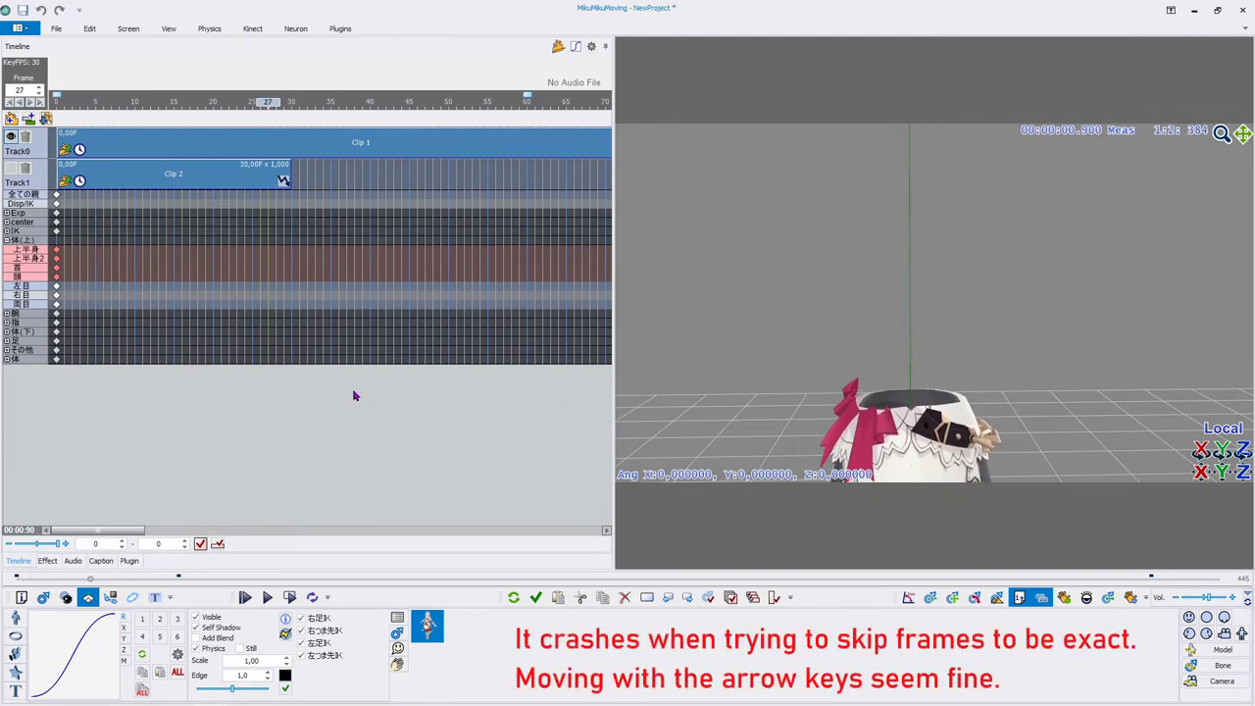
pyautogui.click(403, 108)
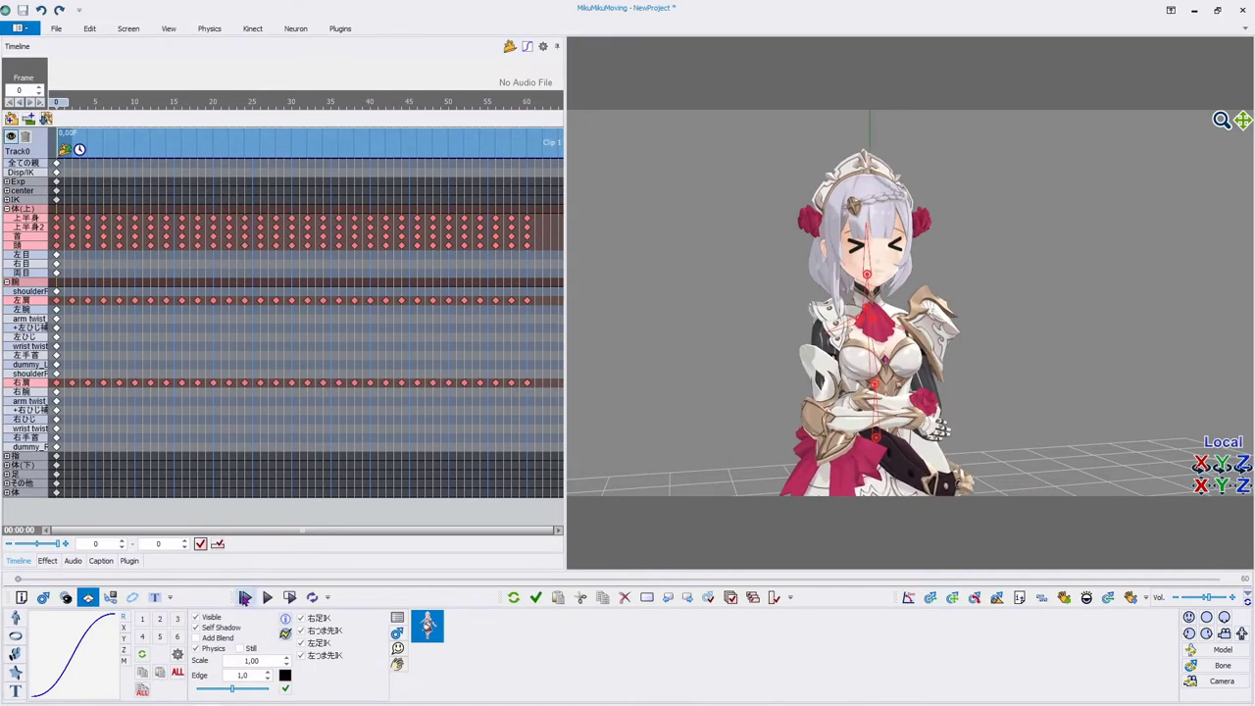
pyautogui.click(246, 598)
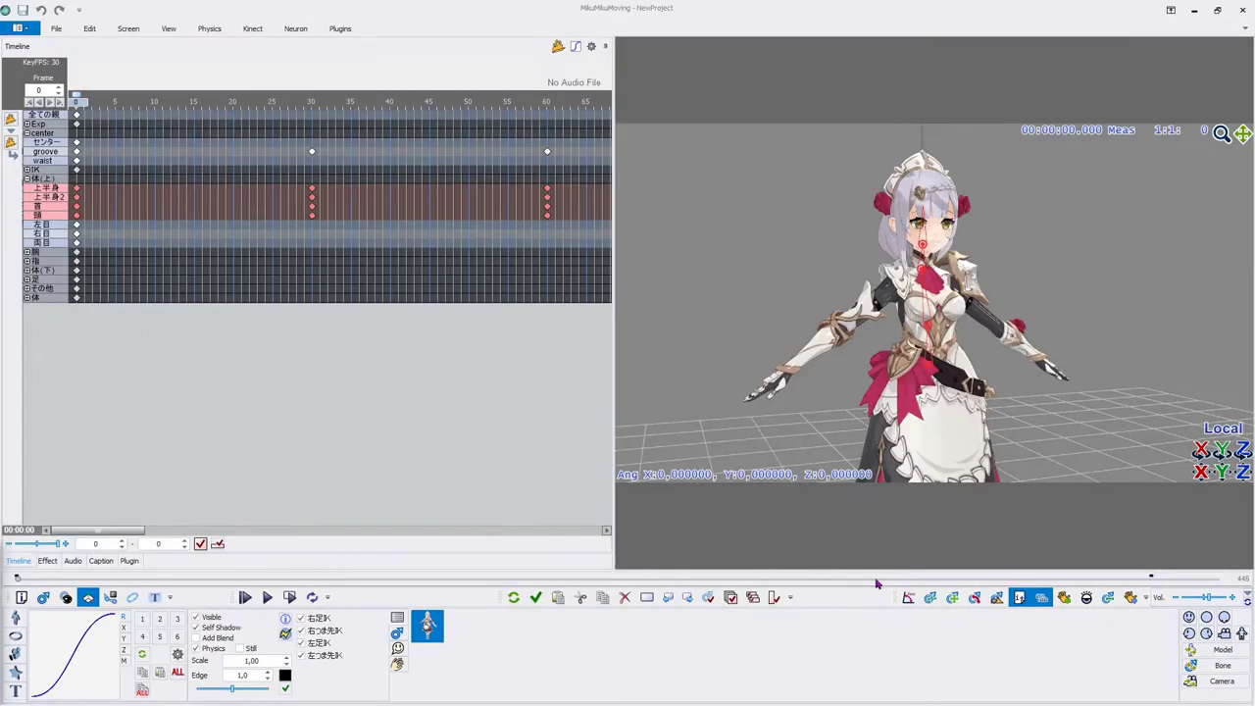
# - Set the keyframe rotation offset to Angle X 0, Y -5 and Z 5
pyautogui.click(951, 599)
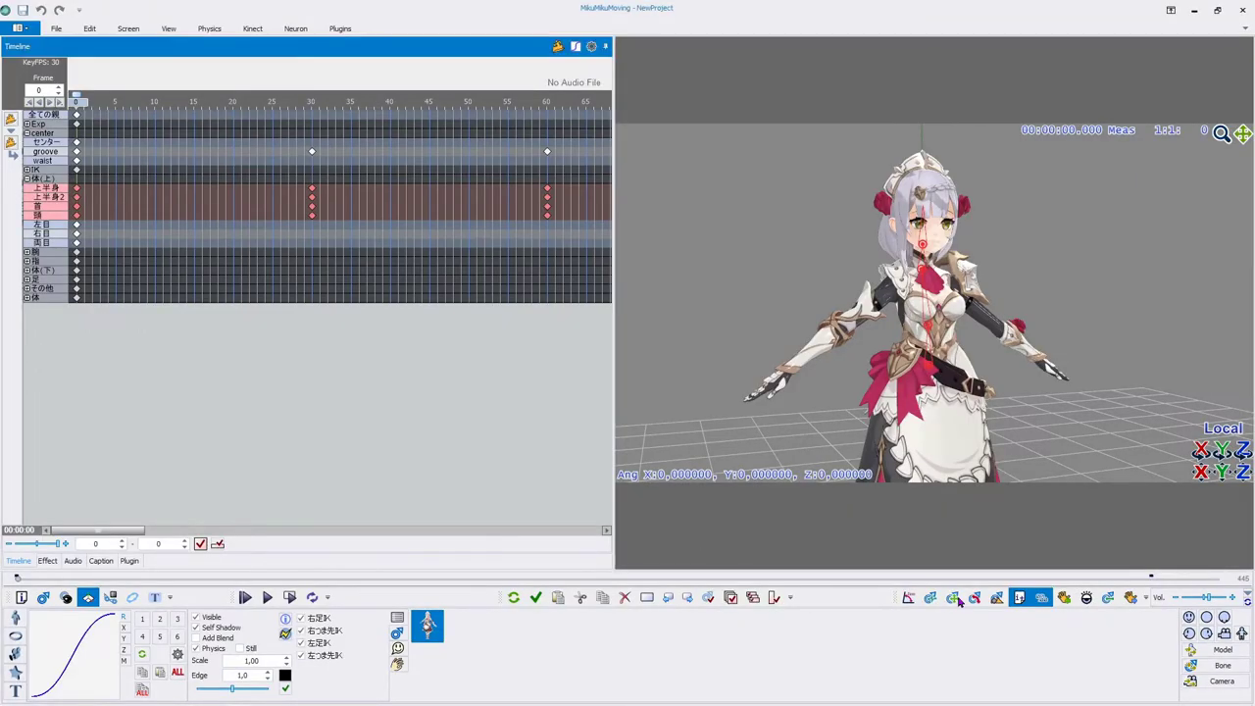
pyautogui.click(643, 295)
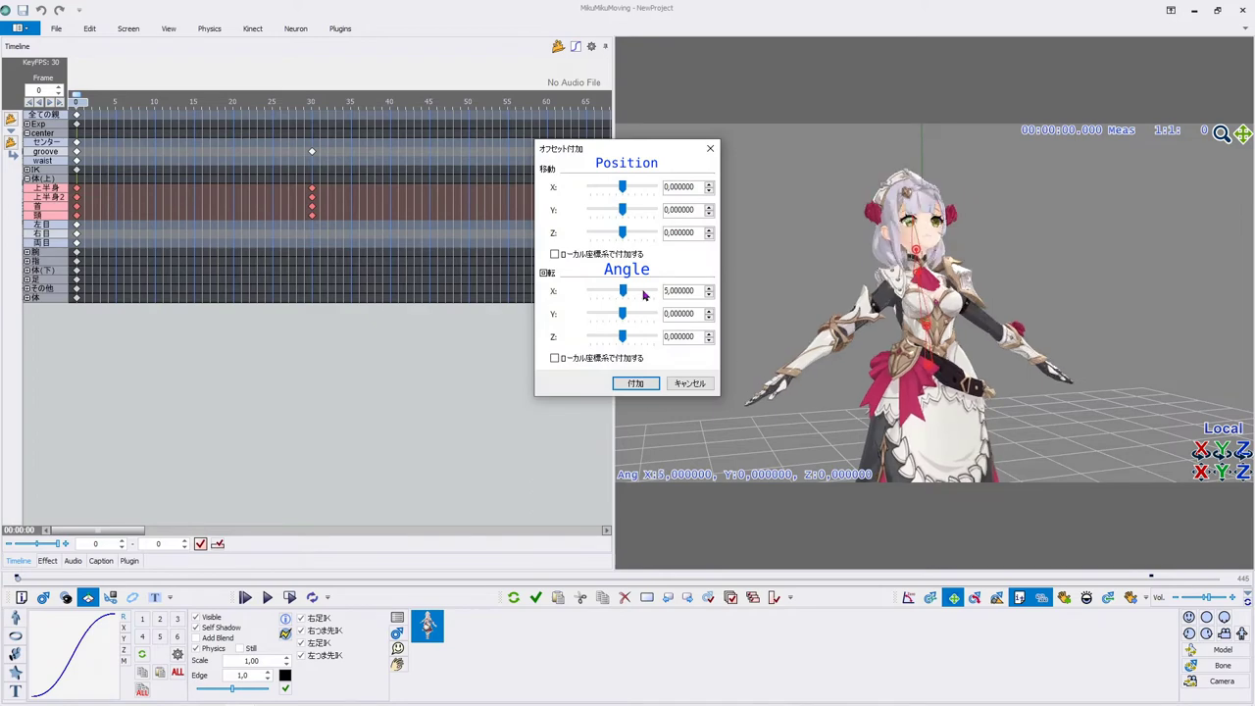
pyautogui.click(604, 294)
pyautogui.click(604, 294)
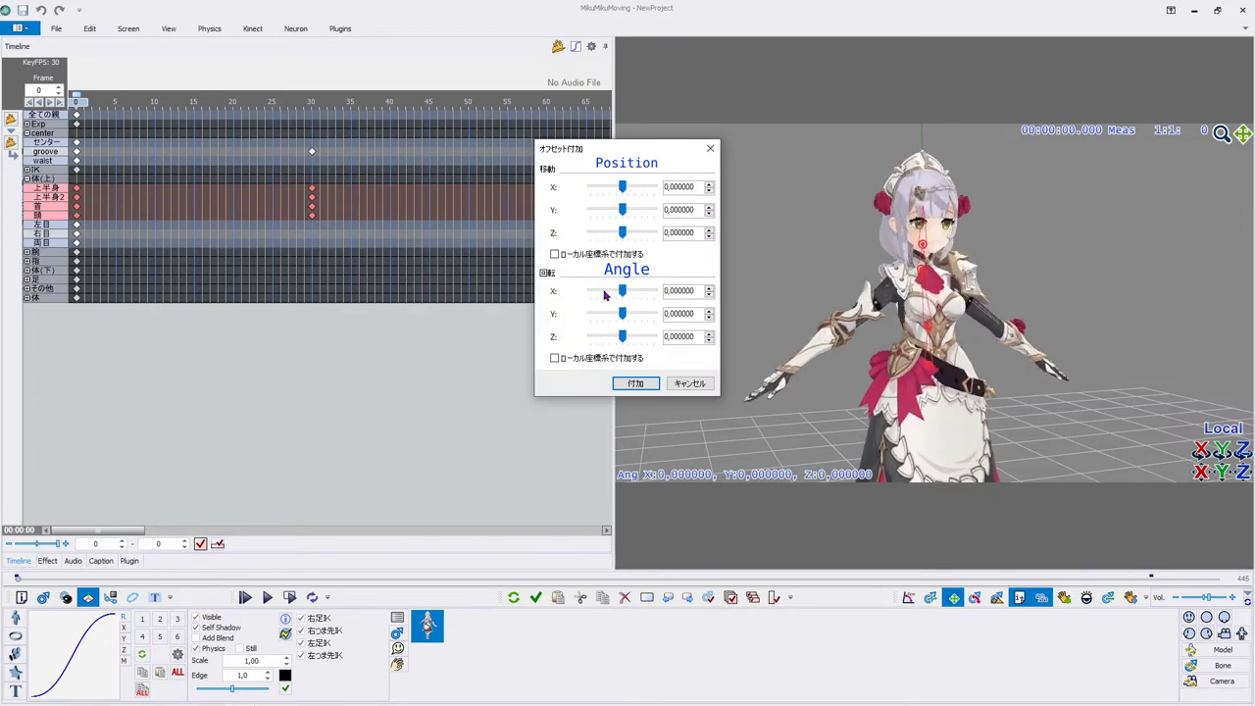
pyautogui.click(604, 294)
pyautogui.click(605, 314)
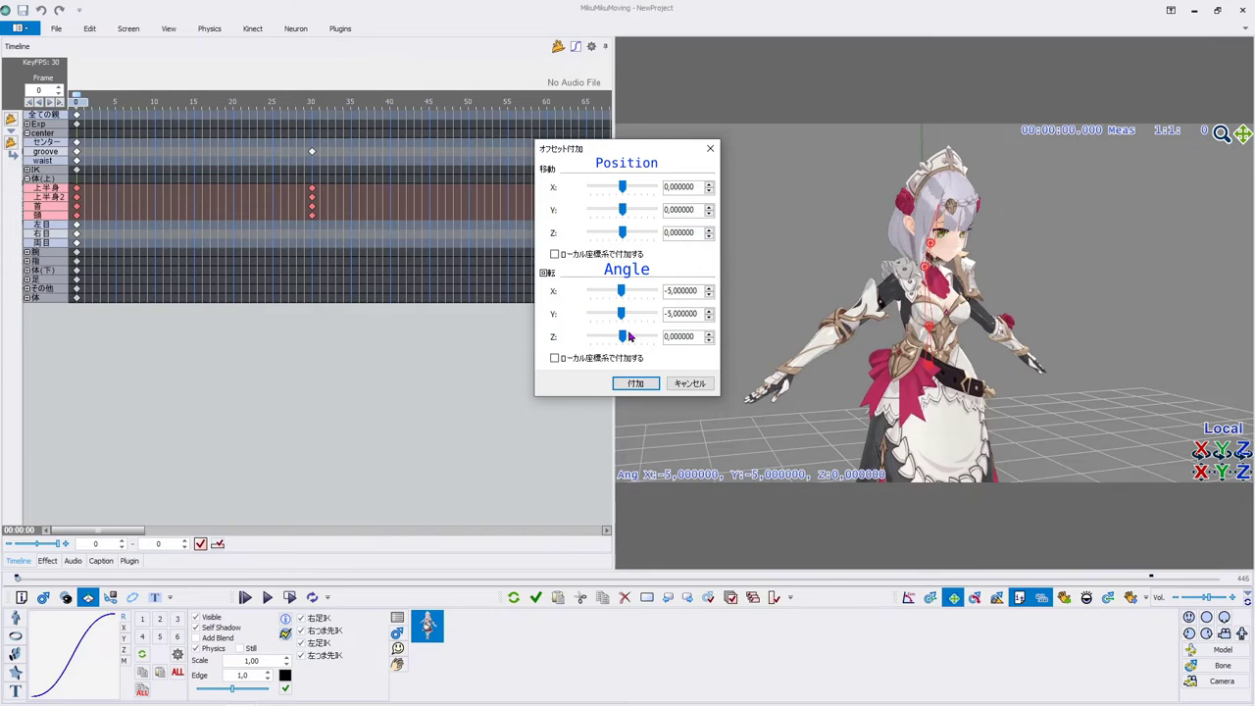
pyautogui.click(636, 341)
pyautogui.click(633, 297)
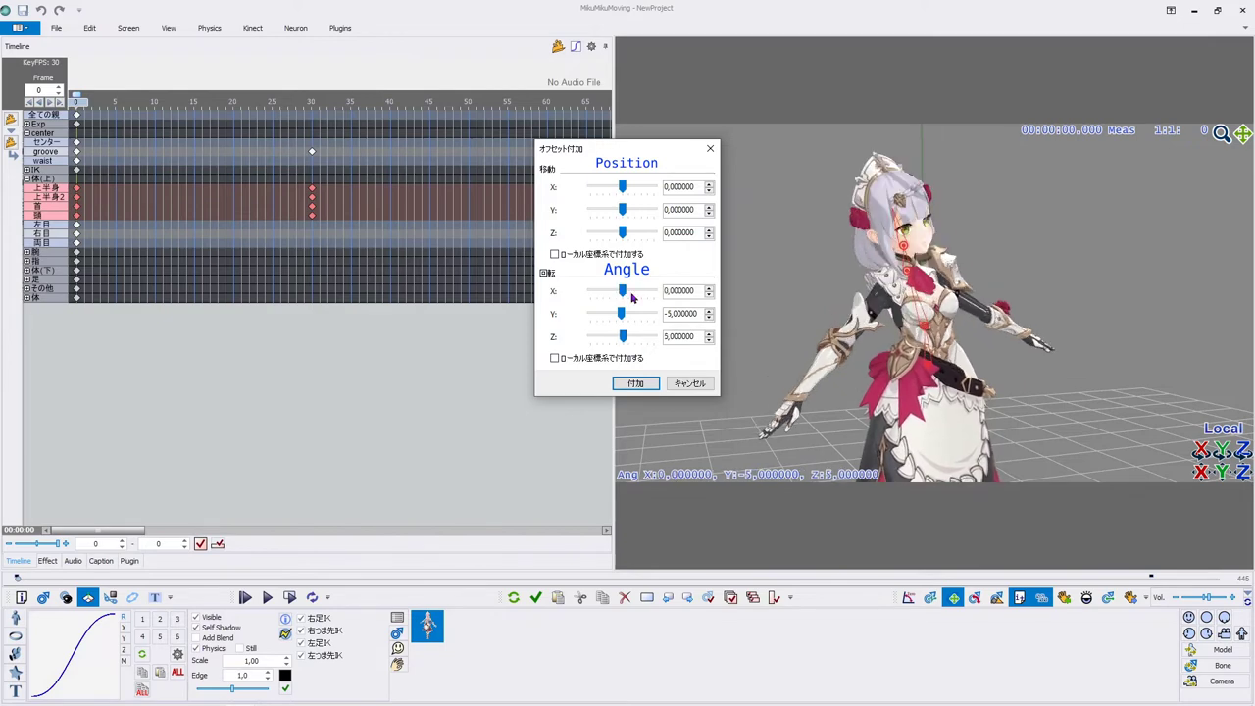
# - Apply the offset, switch to the track and clip view, and play from the bookmark
pyautogui.click(636, 384)
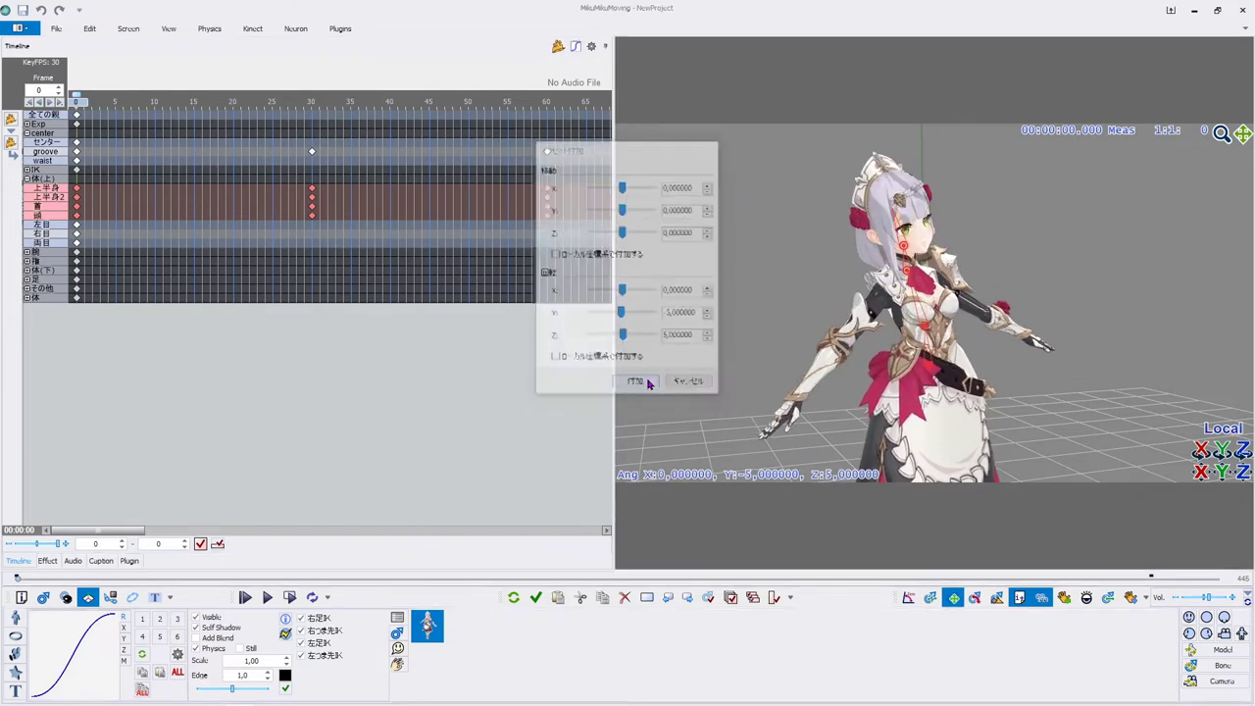
pyautogui.click(12, 143)
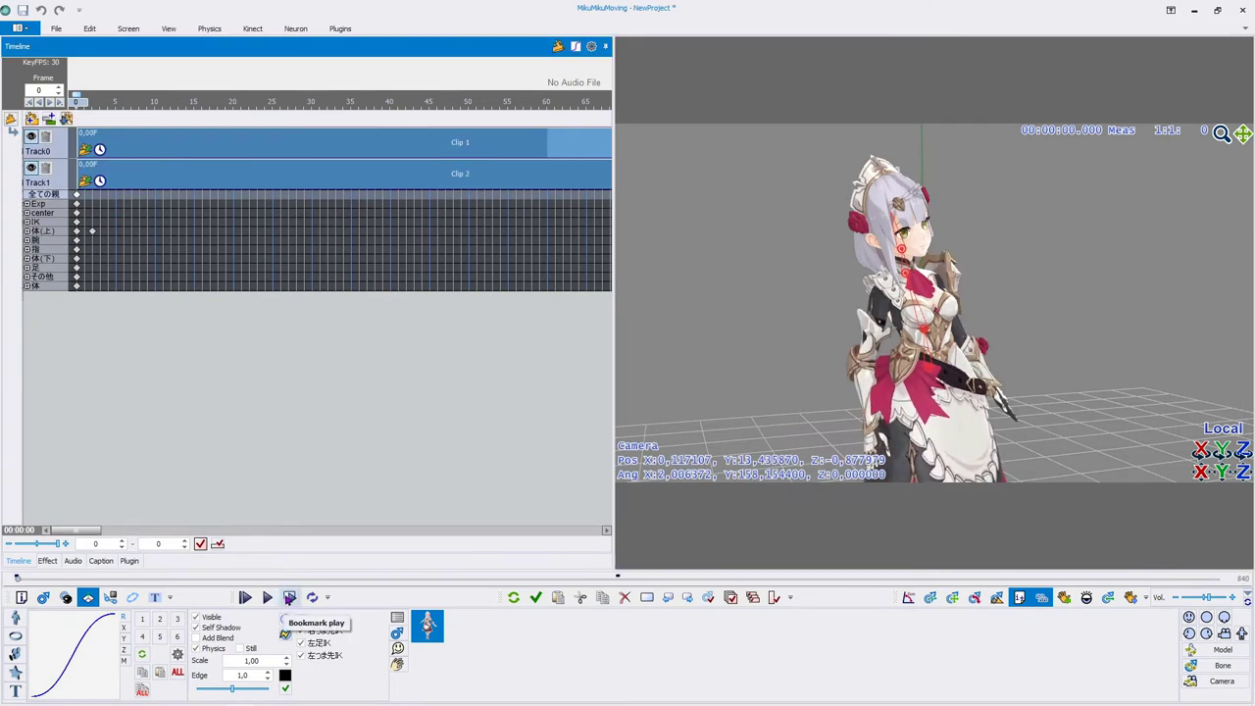
pyautogui.click(290, 598)
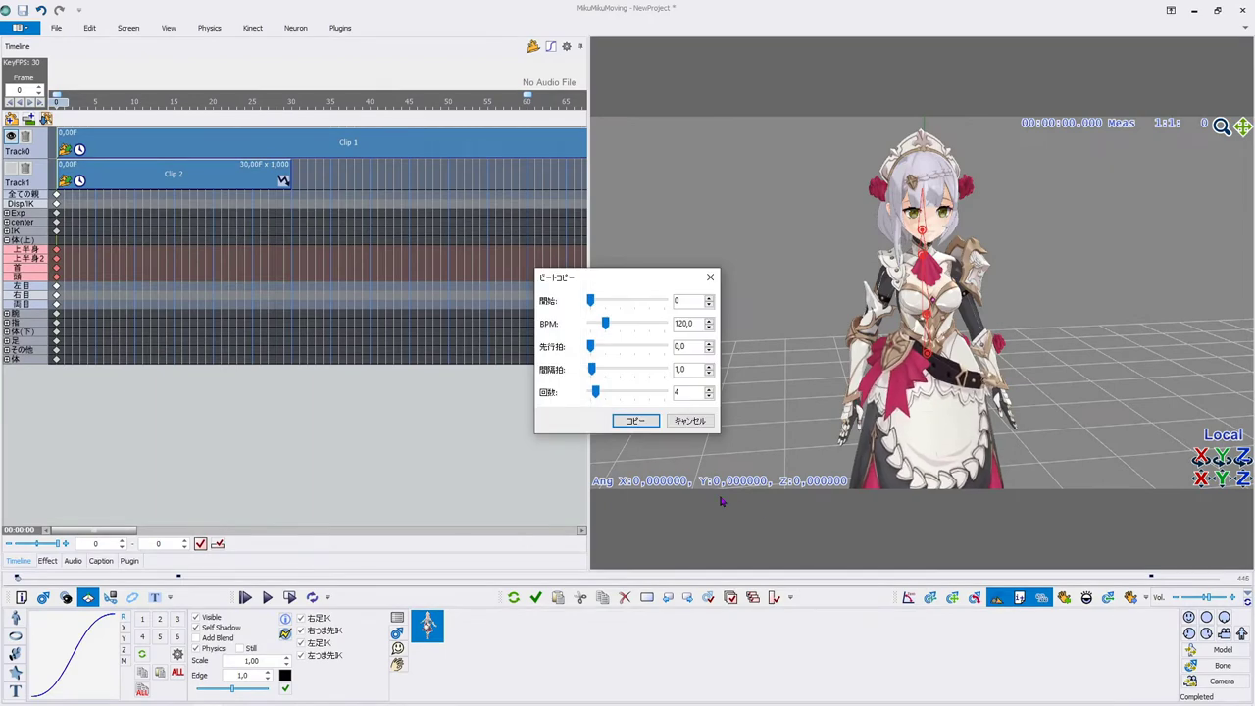
# - Beat-copy the upper-body keys at BPM 120, interval 1, count 4 to frames 15, 30 and 45
pyautogui.click(636, 422)
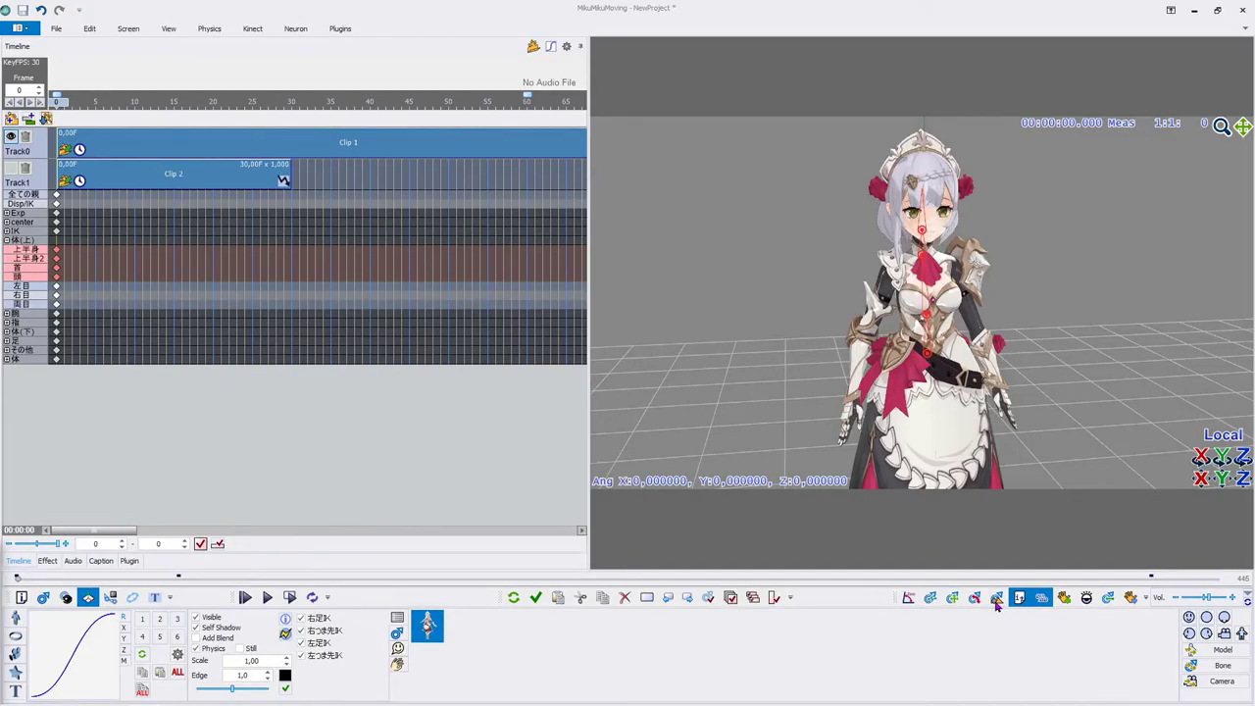
# - Beat-copy the upper-body keys with a 2-beat lead, then with a 2-beat interval
pyautogui.click(996, 602)
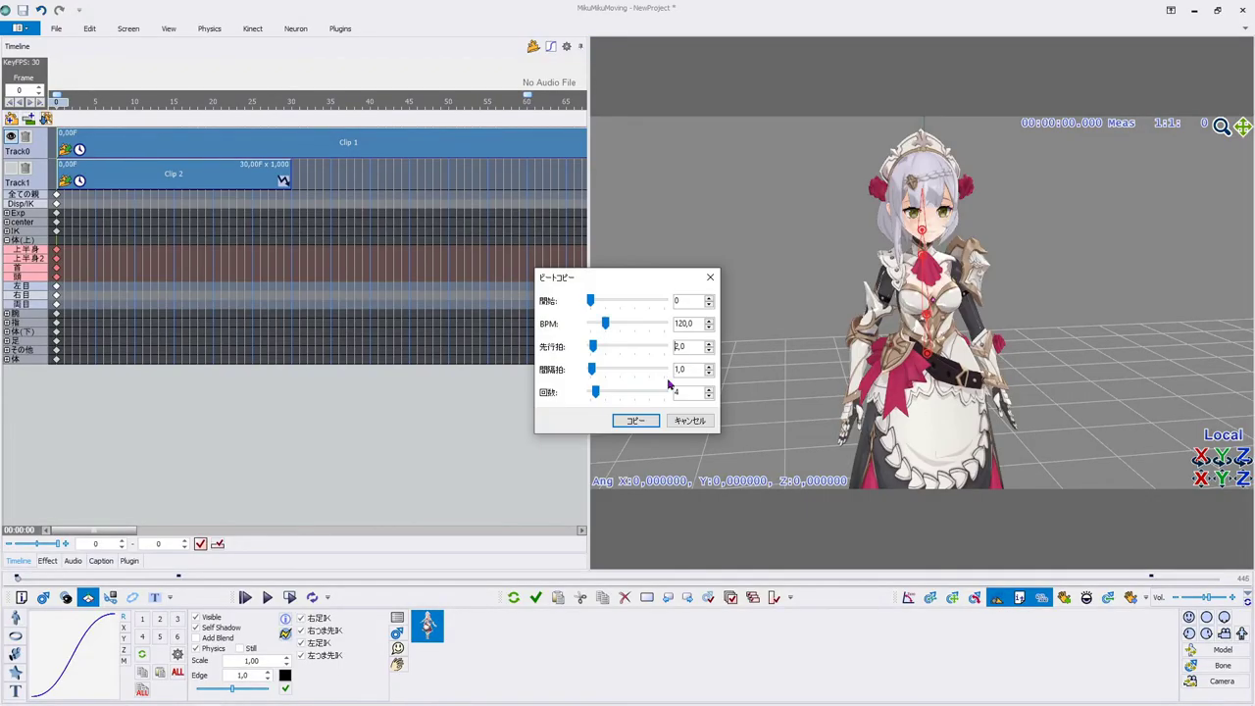
pyautogui.click(640, 420)
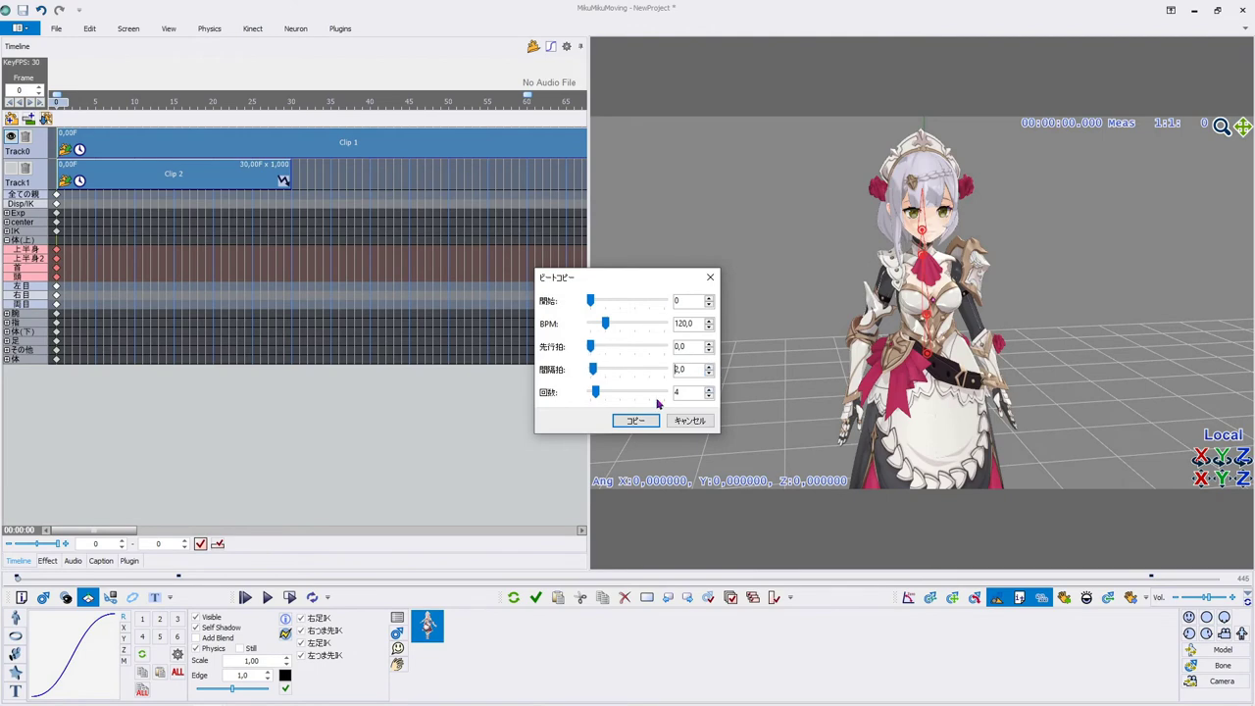
pyautogui.click(636, 421)
# - Change the repetition count, copy again, and select the keyframes across the timeline
pyautogui.click(98, 225)
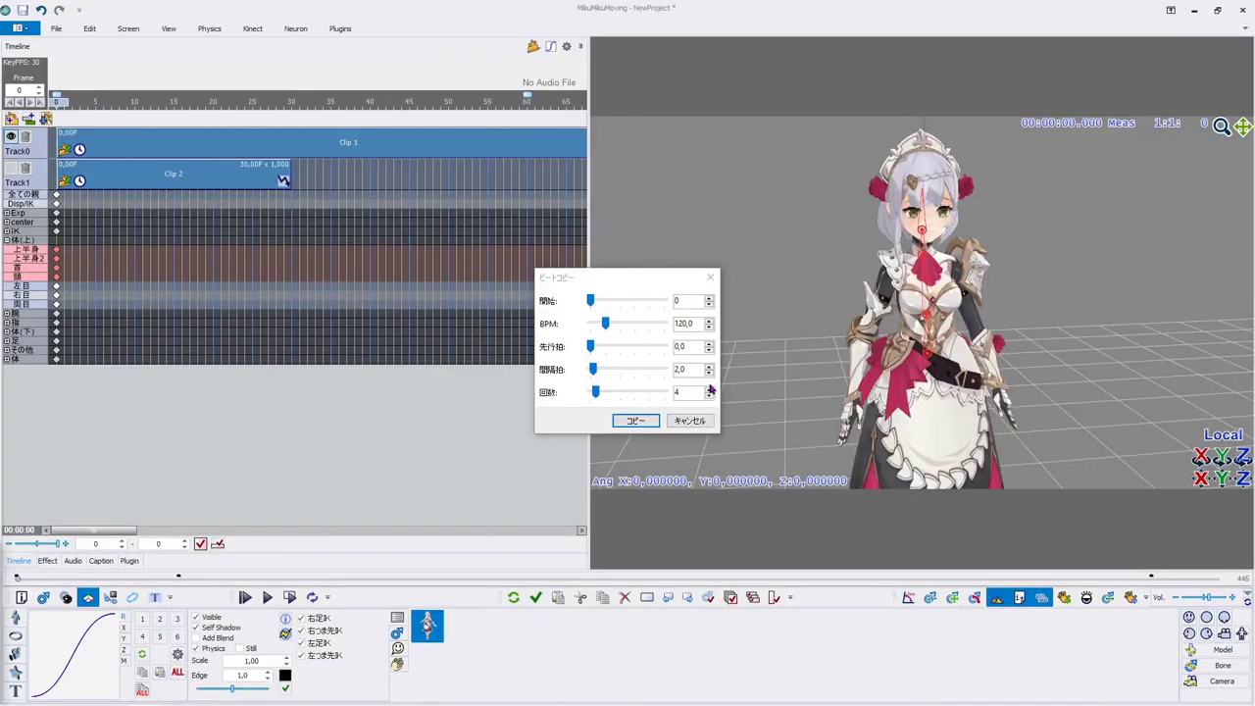
pyautogui.click(710, 394)
pyautogui.click(636, 421)
pyautogui.moveTo(147, 227); pyautogui.dragTo(595, 310)
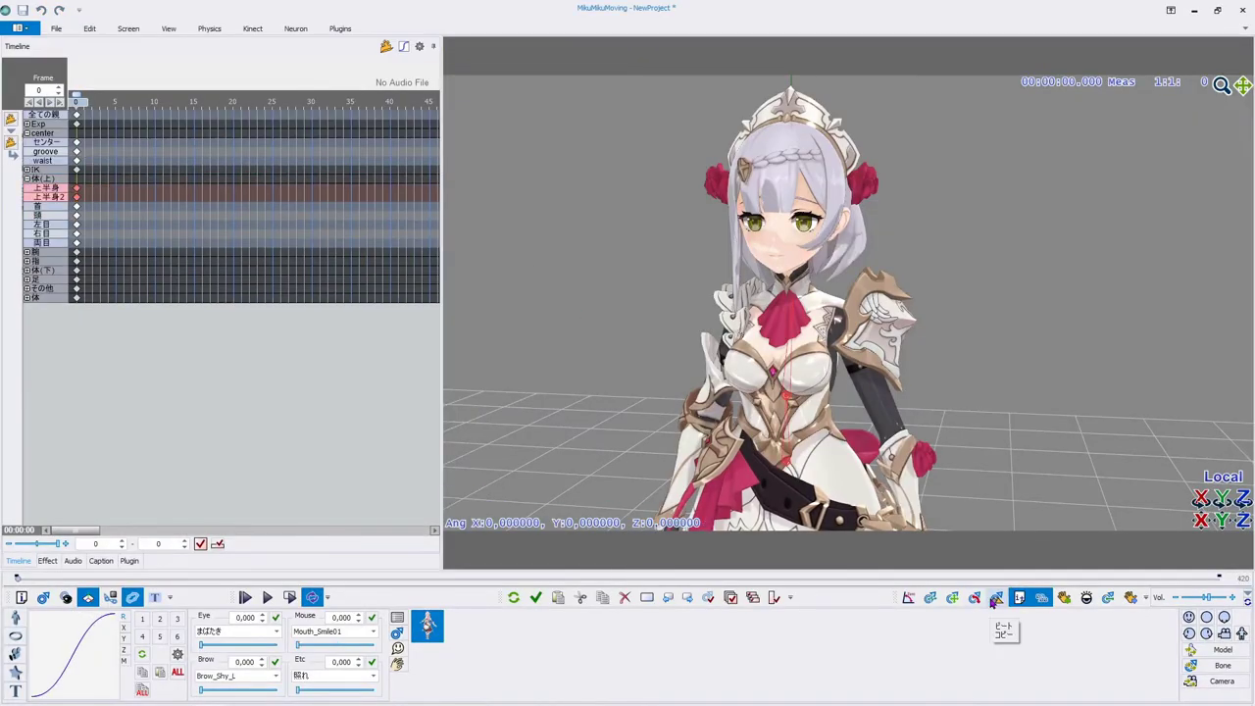
# - Apply noise with key interval, noise interval and movement X/Y/Z all 0, then play the animation
pyautogui.click(636, 420)
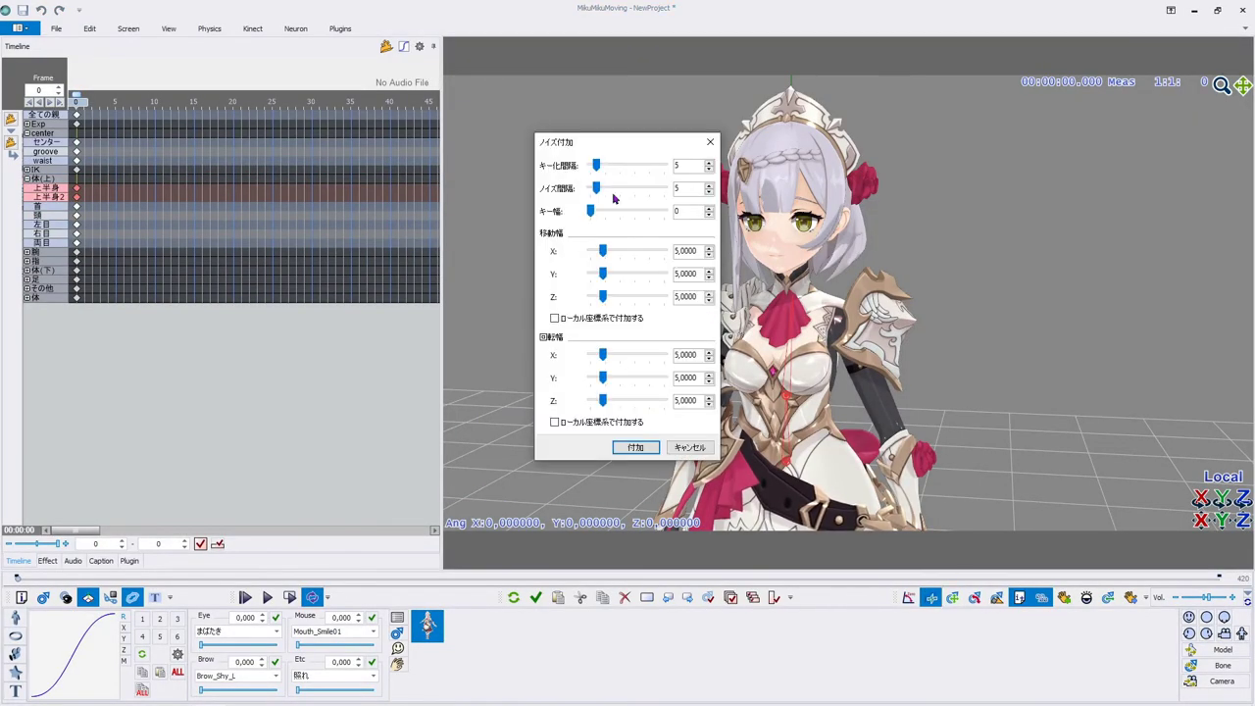
pyautogui.moveTo(595, 187); pyautogui.dragTo(588, 187)
pyautogui.moveTo(596, 164); pyautogui.dragTo(588, 164)
pyautogui.moveTo(603, 251); pyautogui.dragTo(588, 296)
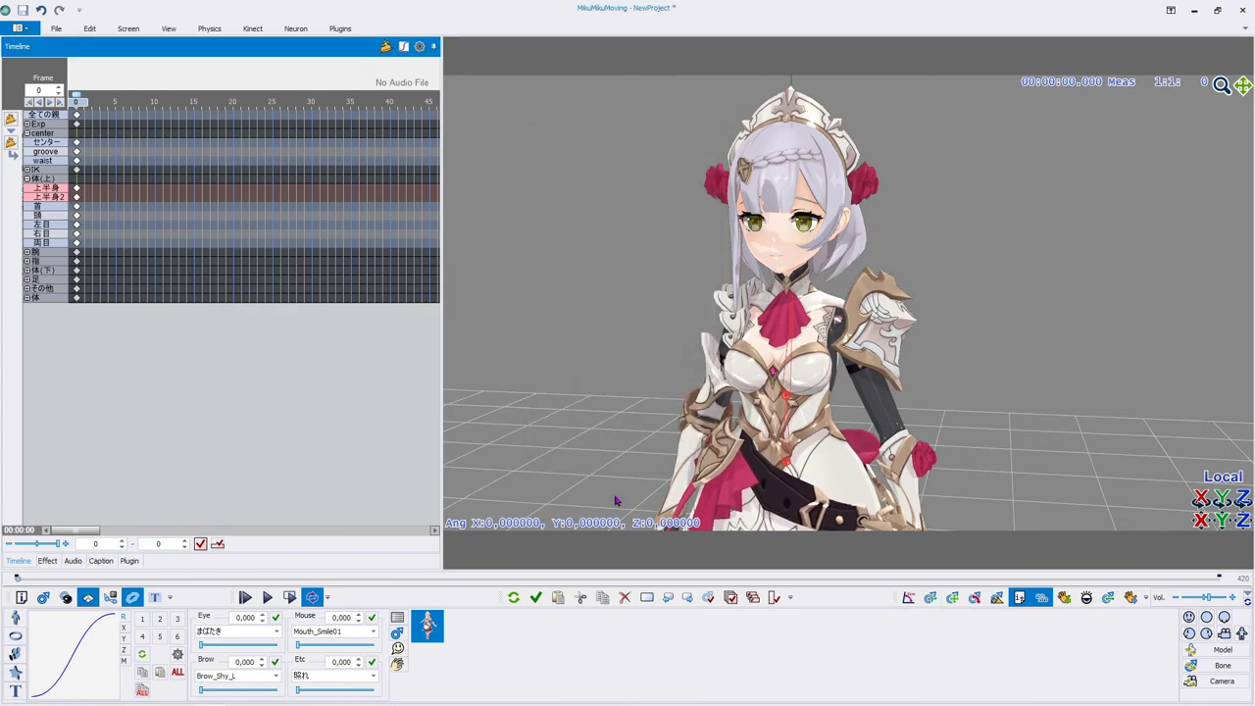
pyautogui.press('space')
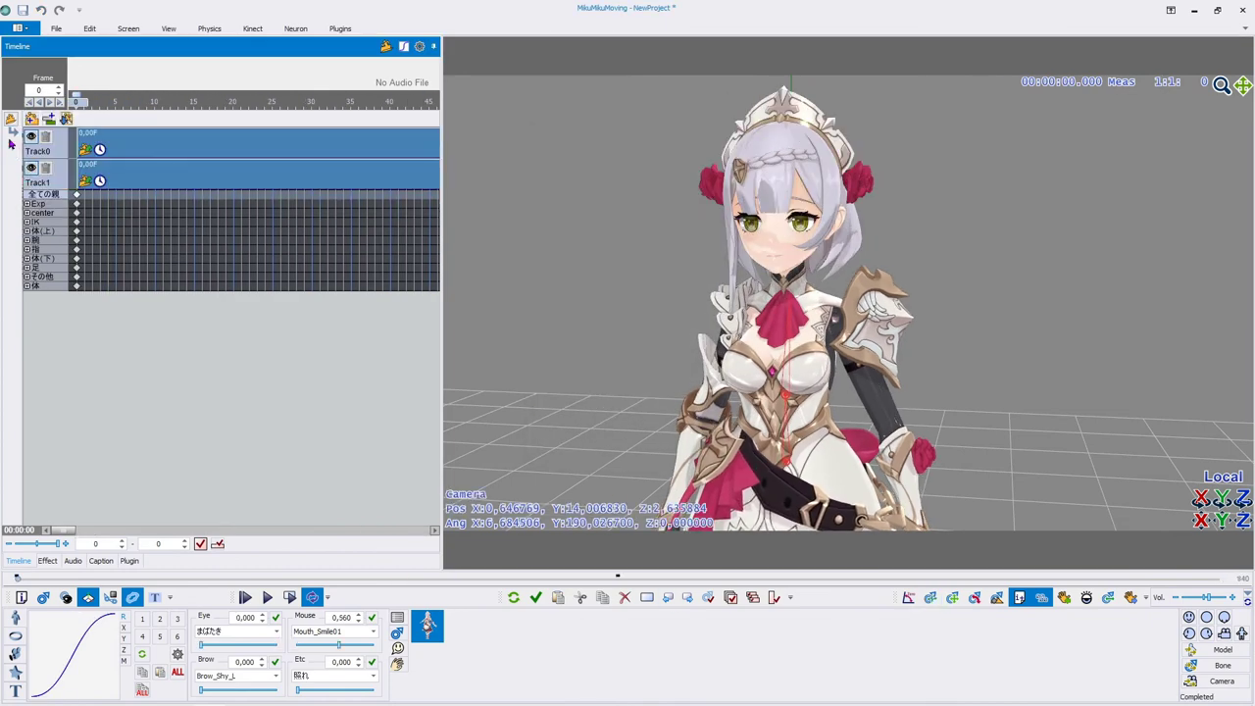